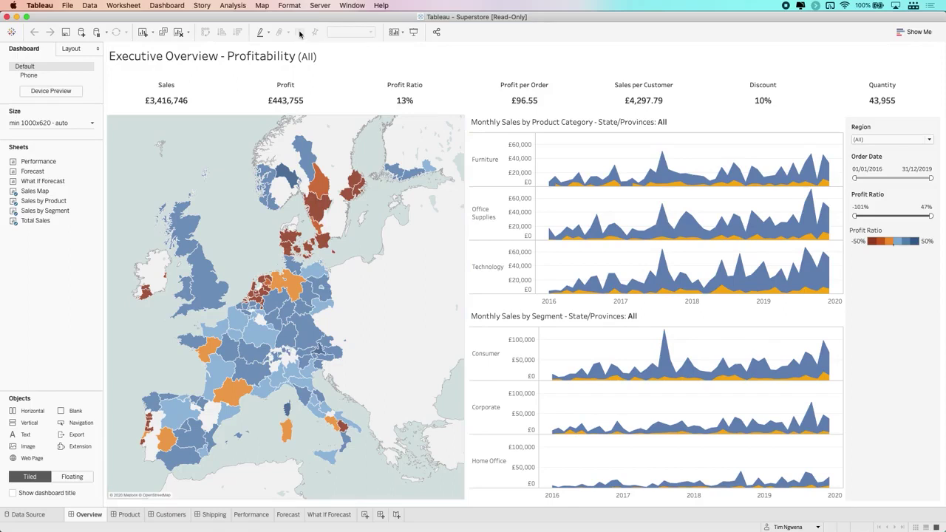
Step: Publish the workbook as Superstore into the Metrics project on Tableau Online
{"action": "left_click", "coordinate": [320, 6]}
{"action": "left_click", "coordinate": [350, 45]}
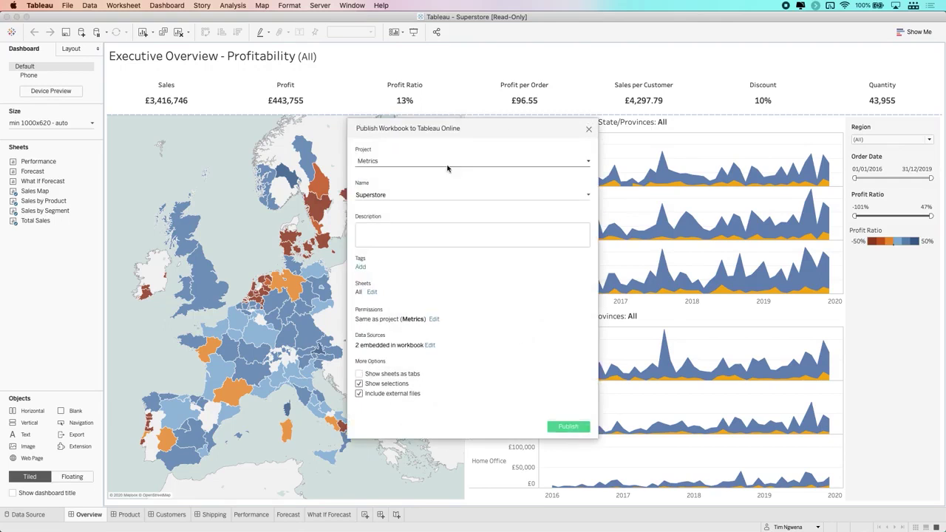
{"action": "left_click", "coordinate": [442, 164]}
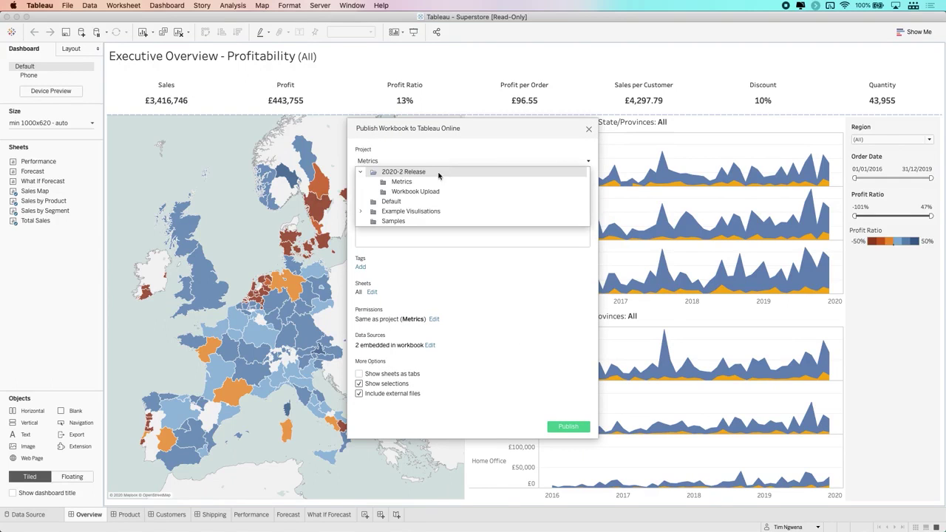
{"action": "left_click", "coordinate": [432, 182]}
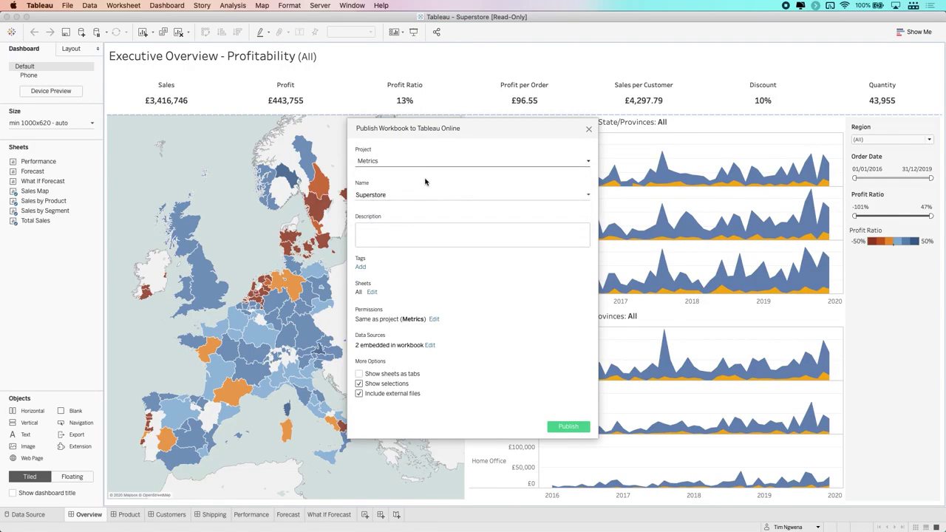
{"action": "left_click", "coordinate": [570, 429]}
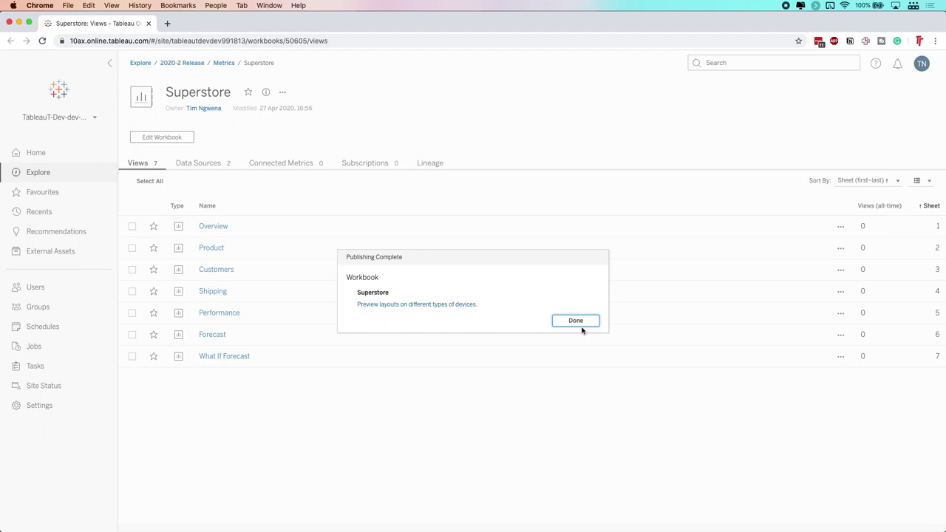
Step: Dismiss the publishing confirmation, switch the views list to Grid View, and open the Overview dashboard
{"action": "left_click", "coordinate": [580, 326]}
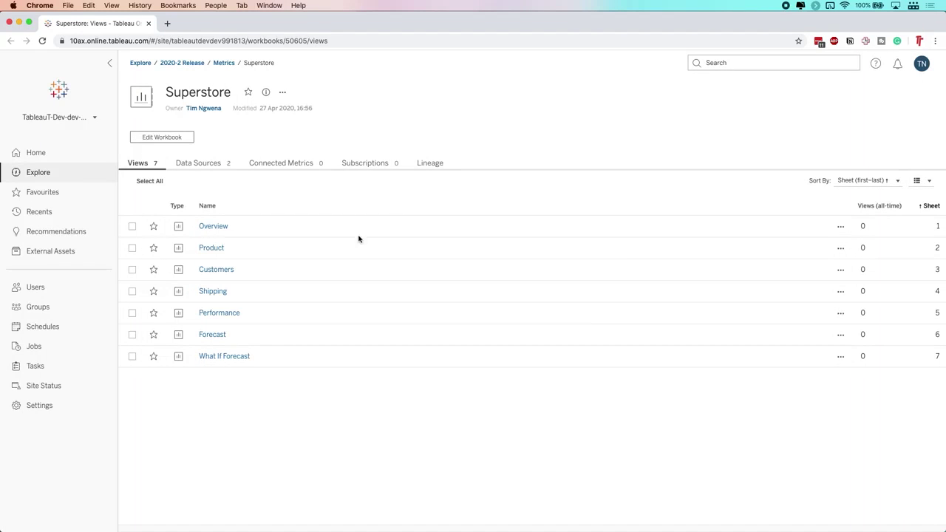
{"action": "left_click", "coordinate": [929, 182]}
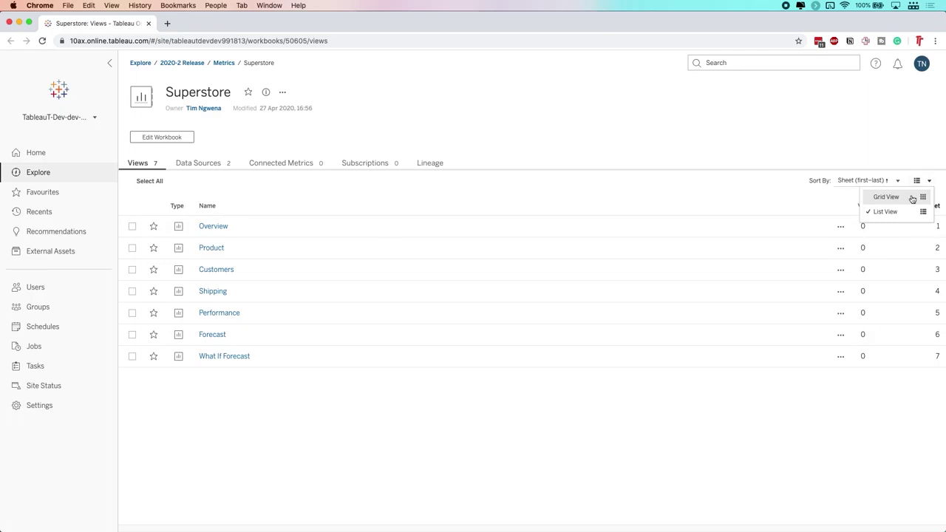
{"action": "left_click", "coordinate": [901, 202]}
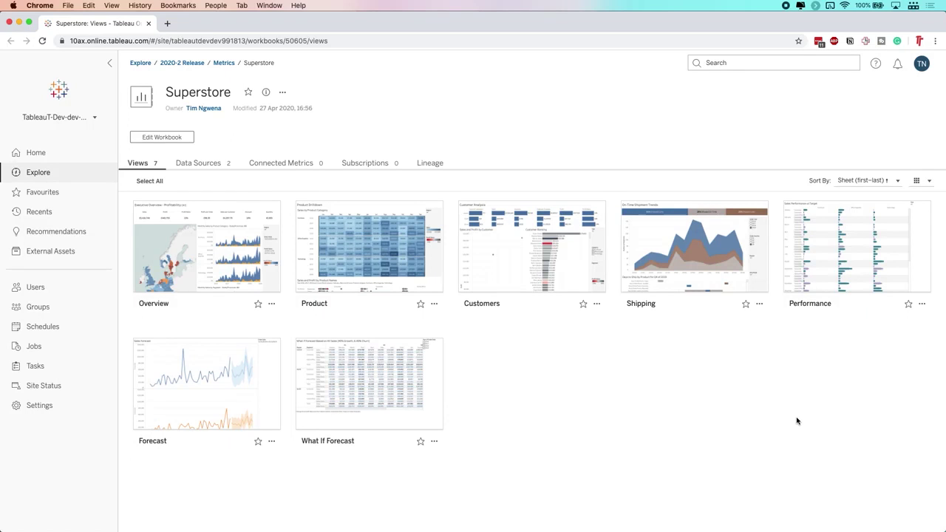
{"action": "left_click", "coordinate": [203, 261]}
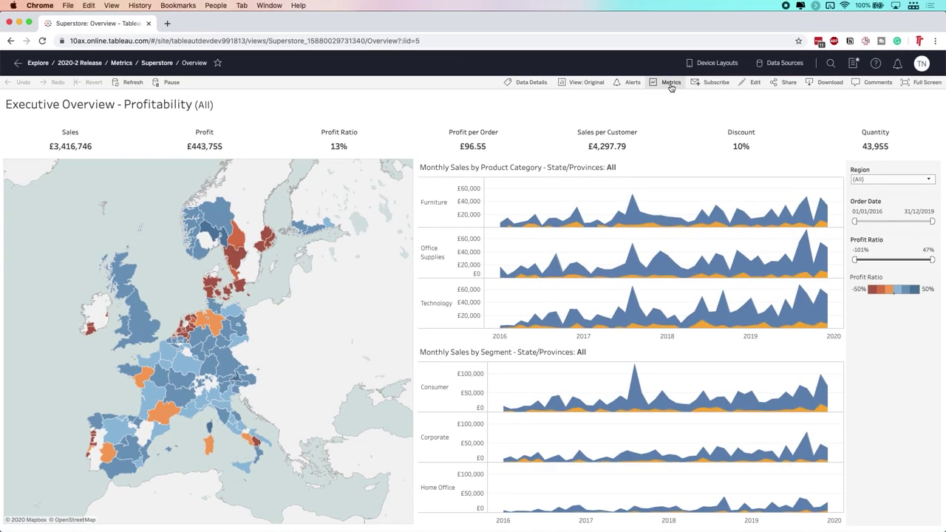
Step: Start a new metric from the Furniture August 2017 sales peak on the Overview dashboard
{"action": "left_click", "coordinate": [671, 86]}
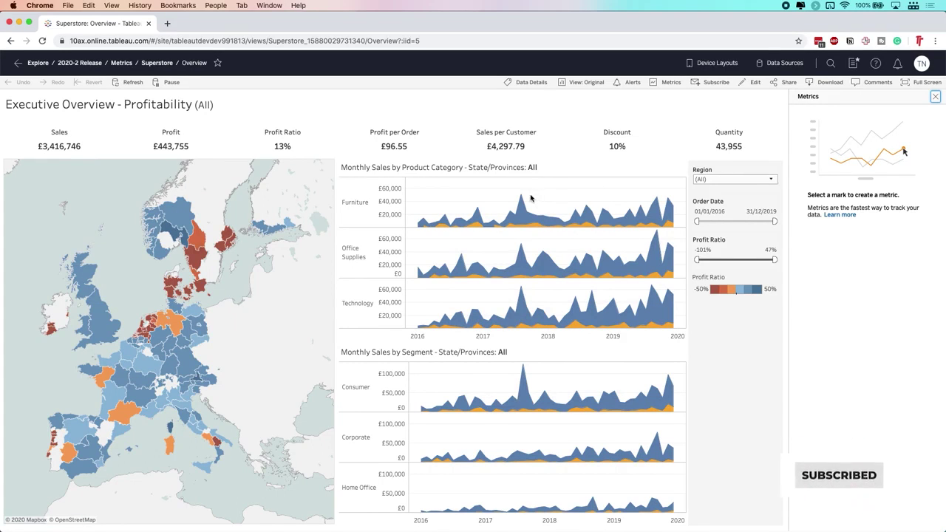
{"action": "mouse_move", "coordinate": [523, 200]}
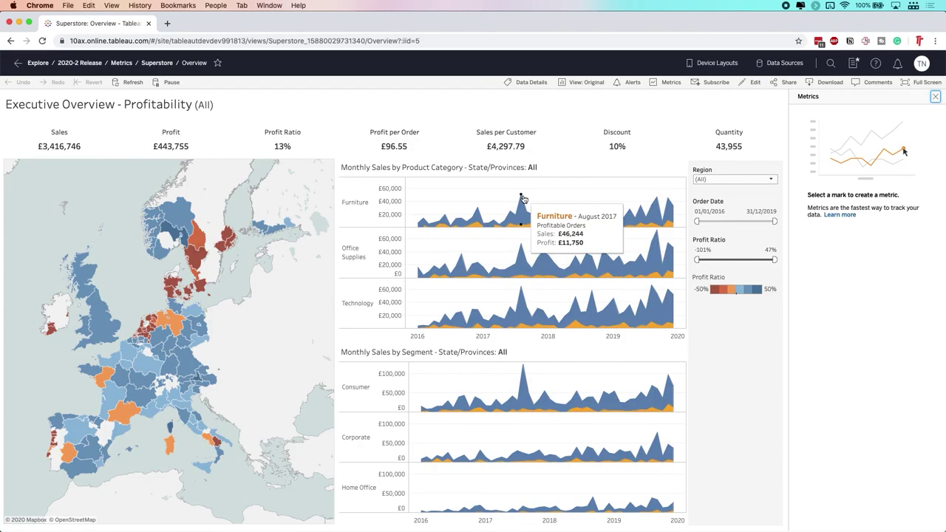
{"action": "left_click", "coordinate": [523, 200]}
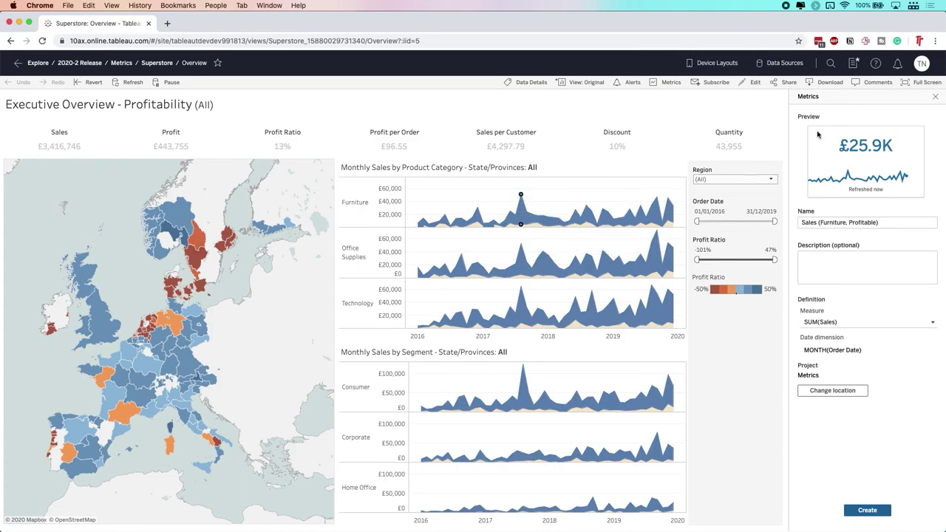
{"action": "mouse_move", "coordinate": [904, 136]}
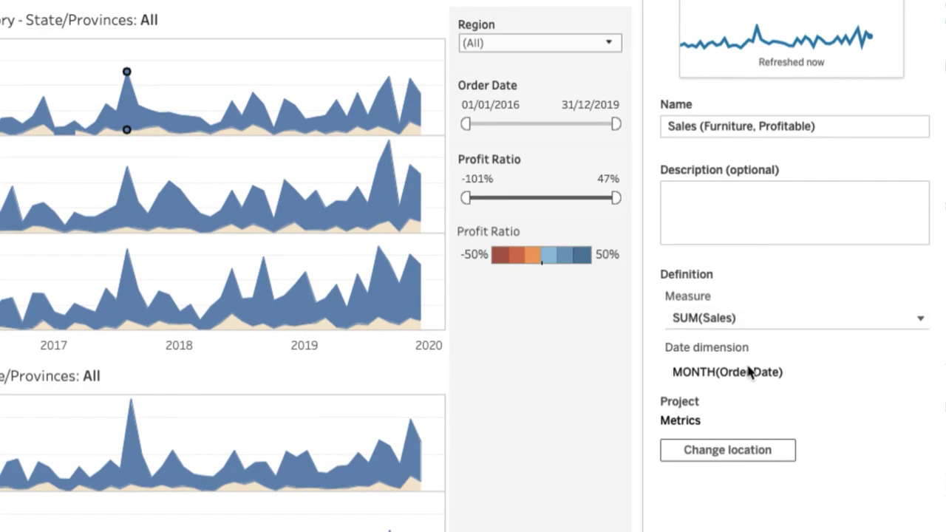
Step: Try SUM(Profit) as the metric's measure, then set it back to SUM(Sales)
{"action": "left_click", "coordinate": [766, 328]}
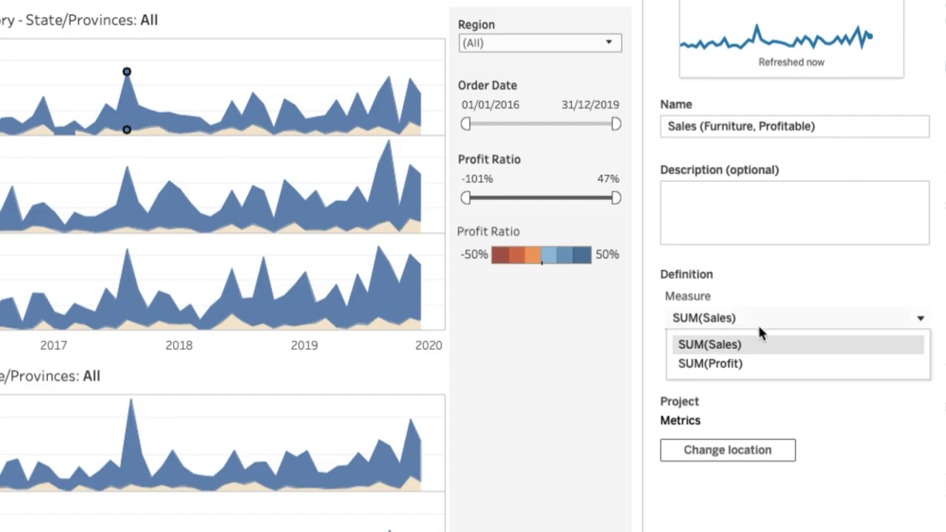
{"action": "left_click", "coordinate": [745, 362]}
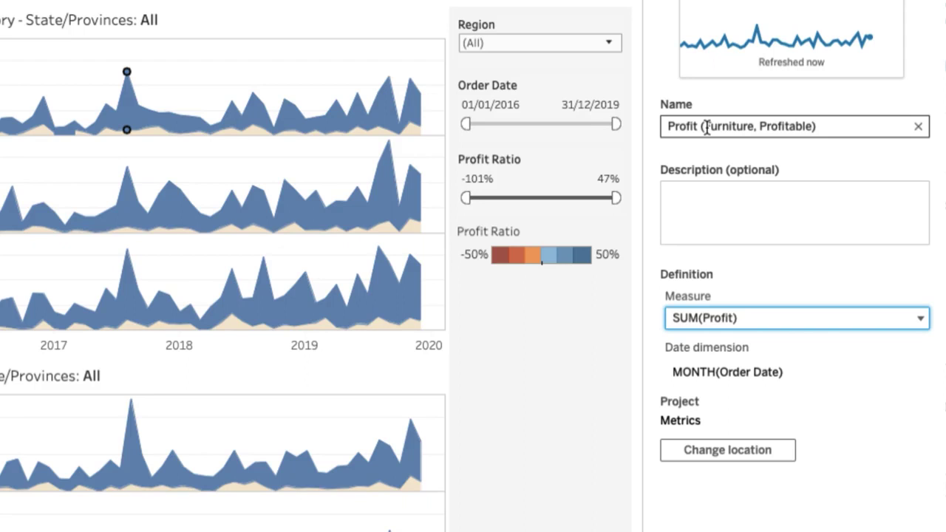
{"action": "scroll", "coordinate": [734, 32], "scroll_direction": "up", "scroll_amount": 1}
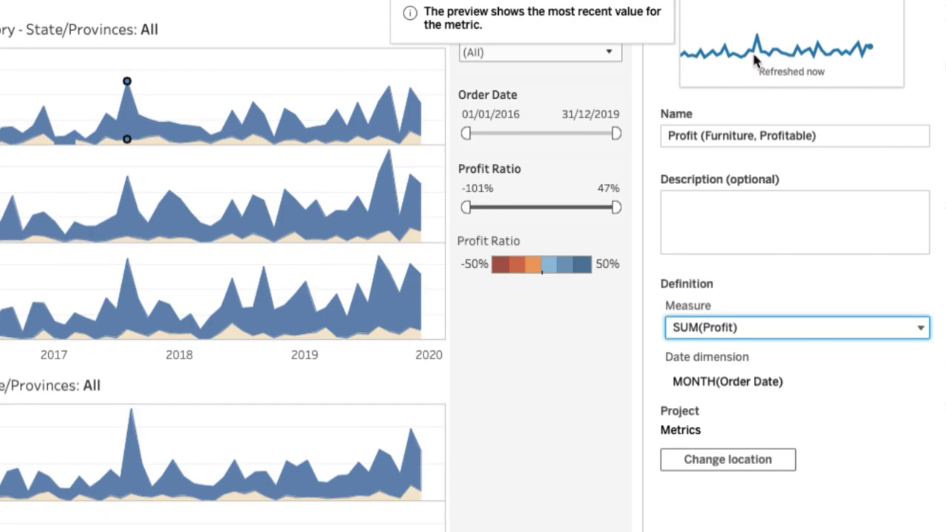
{"action": "left_click", "coordinate": [763, 328]}
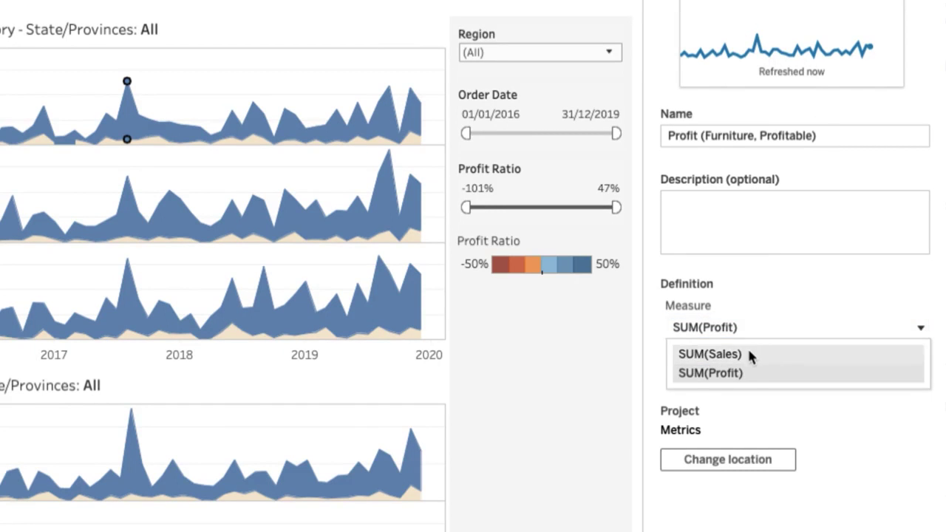
{"action": "left_click", "coordinate": [751, 355]}
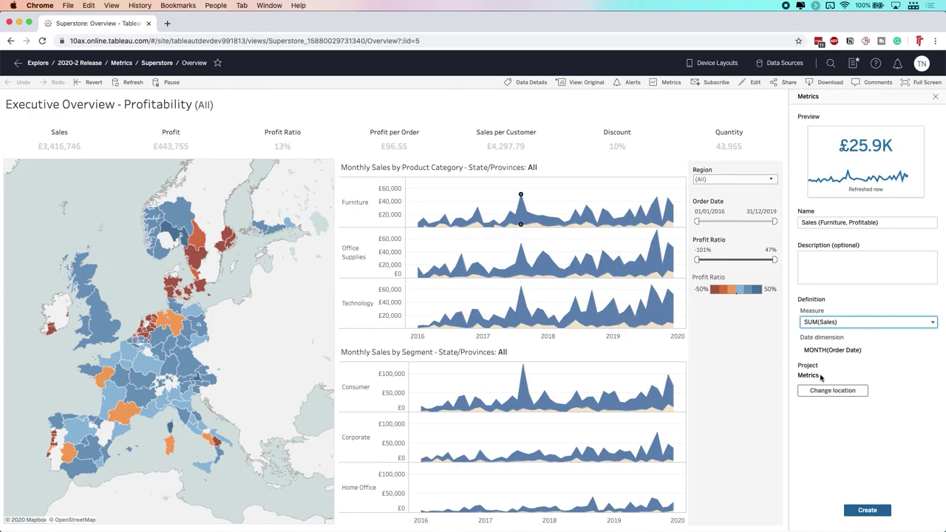
Step: Describe the metric as 'Basic description for this new metric.' and create it
{"action": "left_click", "coordinate": [829, 256]}
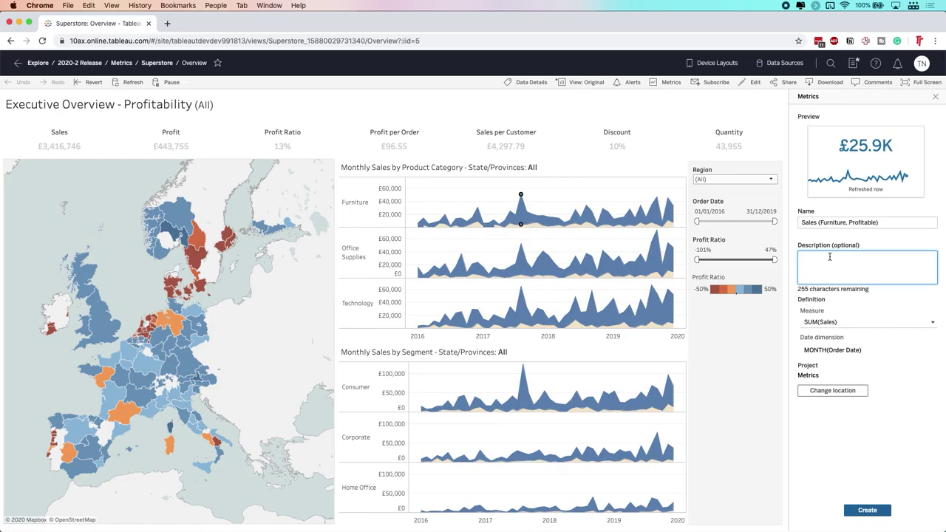
{"action": "type", "text": "Basic description for this new metric."}
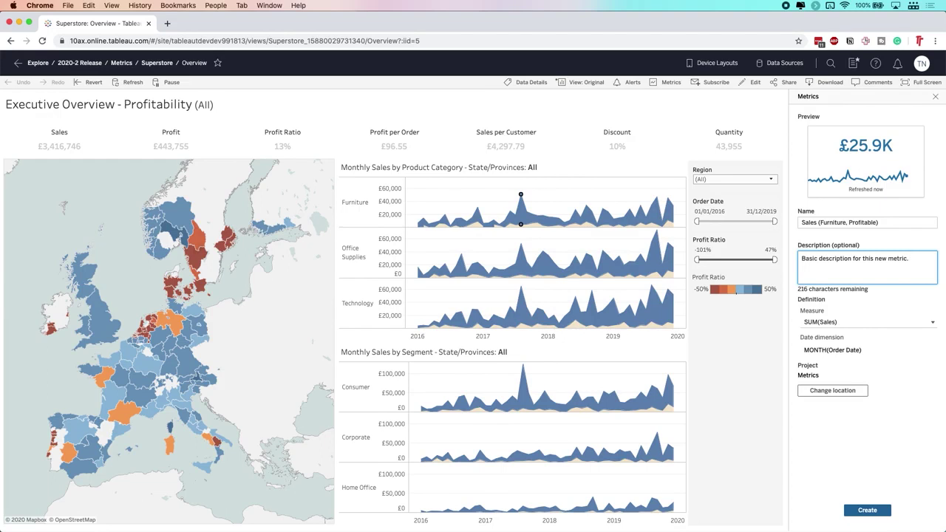
{"action": "left_click", "coordinate": [867, 510]}
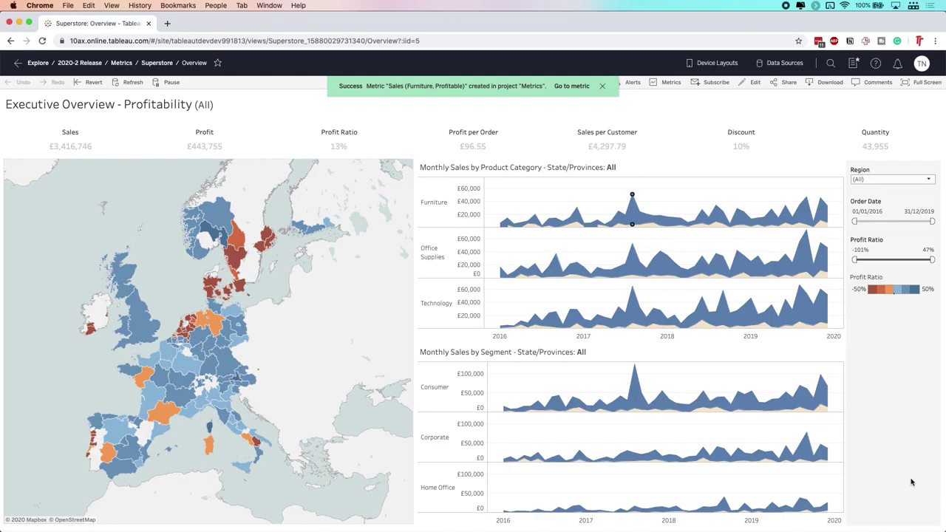
Step: Open the Metrics project in a new tab and go to the Sales (Furniture, Profitable) metric page
{"action": "right_click", "coordinate": [125, 63]}
{"action": "left_click", "coordinate": [133, 68]}
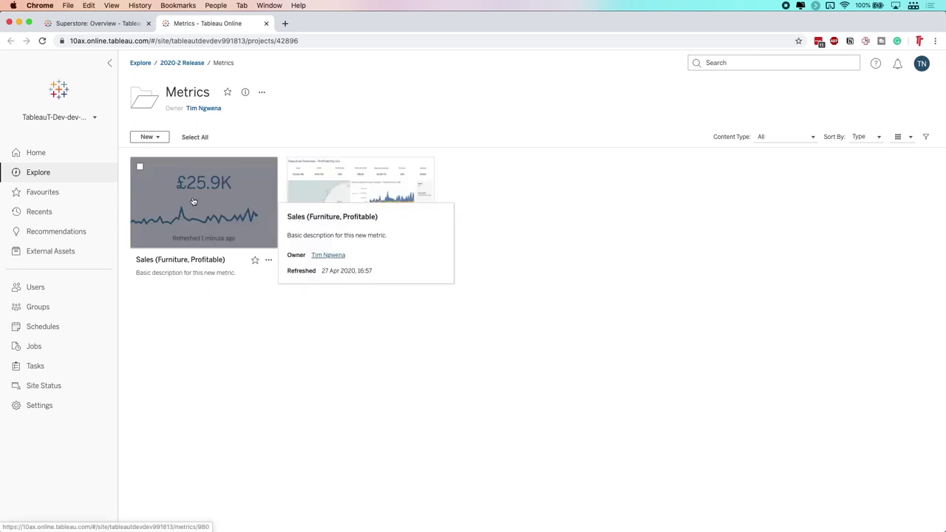
{"action": "mouse_move", "coordinate": [361, 194]}
{"action": "mouse_move", "coordinate": [205, 189]}
{"action": "left_click", "coordinate": [206, 190]}
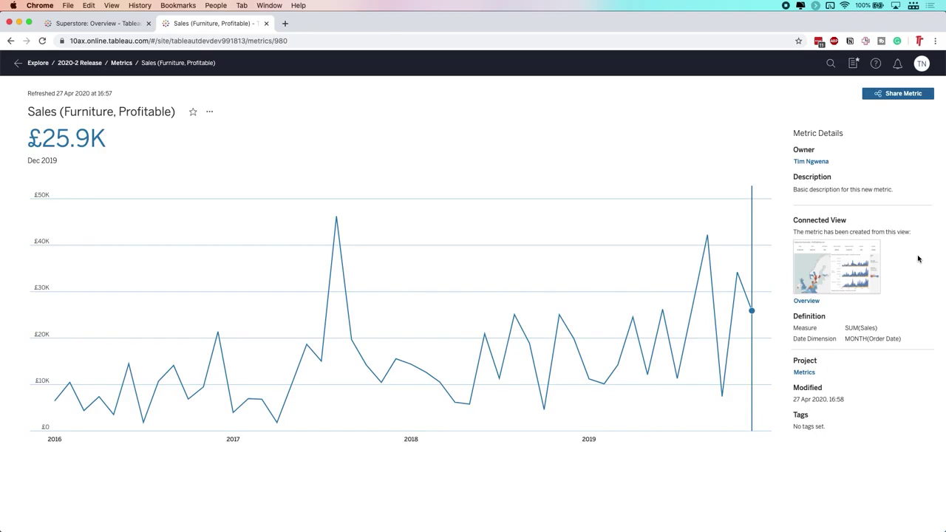
Step: Favourite the metric and add a colleague as a share recipient
{"action": "left_click", "coordinate": [193, 111]}
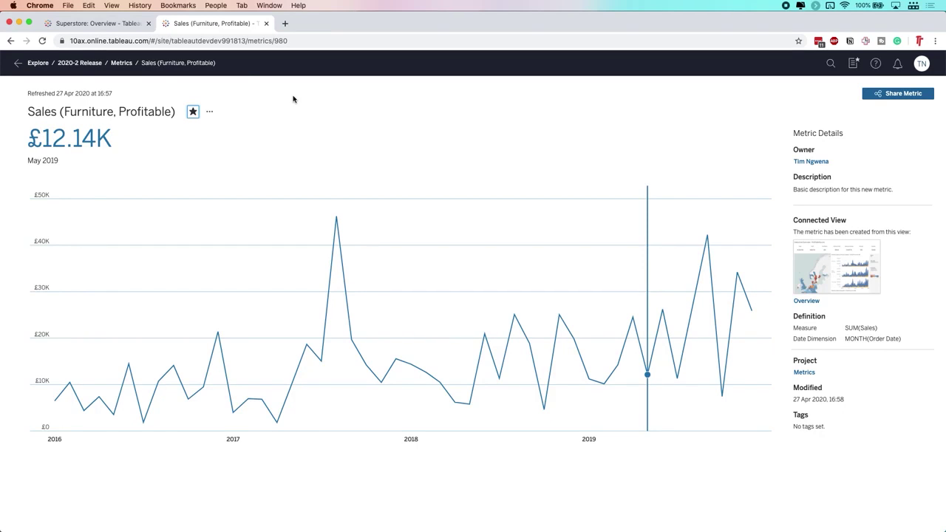
{"action": "left_click", "coordinate": [898, 96]}
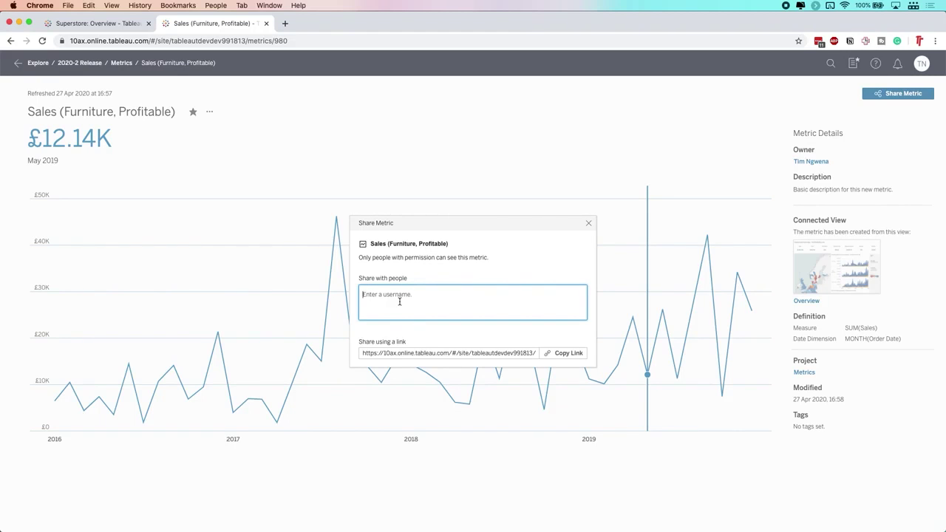
{"action": "type", "text": "tim"}
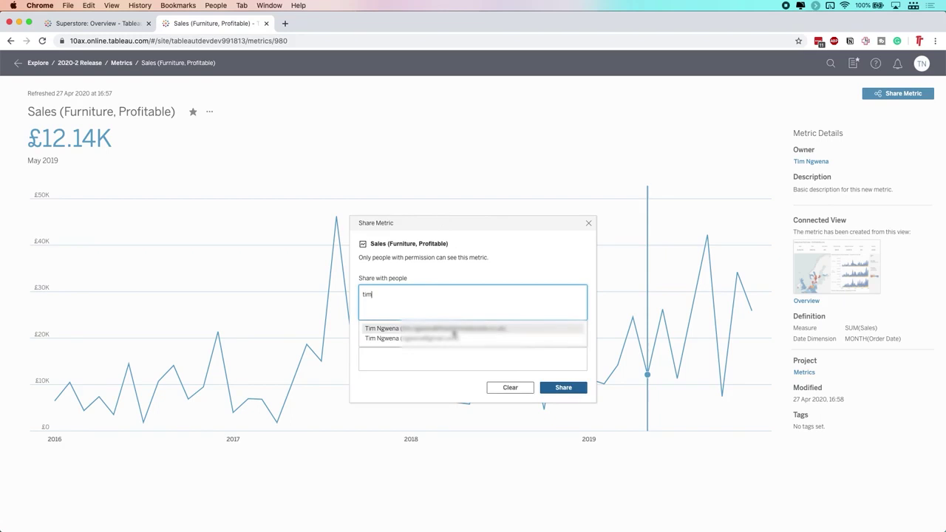
{"action": "left_click", "coordinate": [453, 331]}
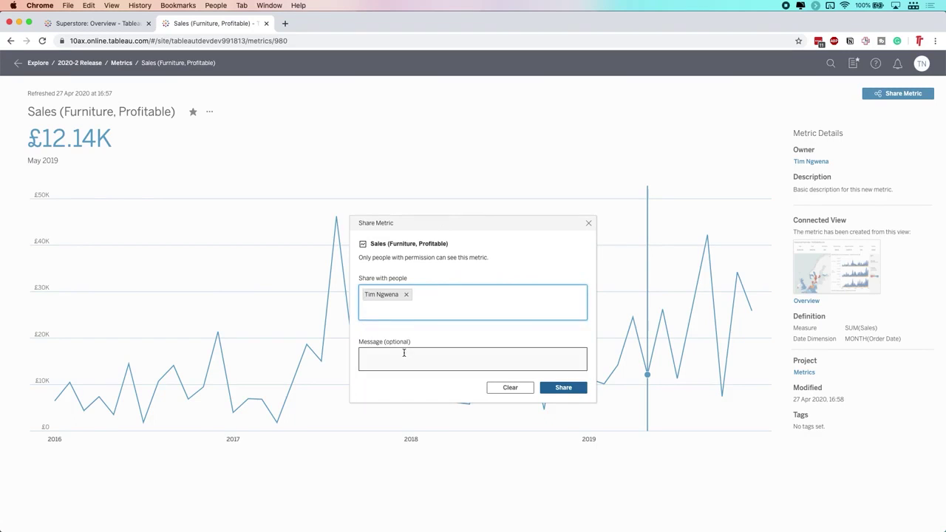
Step: Share it with the note 'check out this metric', then return to the Superstore Overview
{"action": "left_click", "coordinate": [404, 353]}
{"action": "type", "text": "chec"}
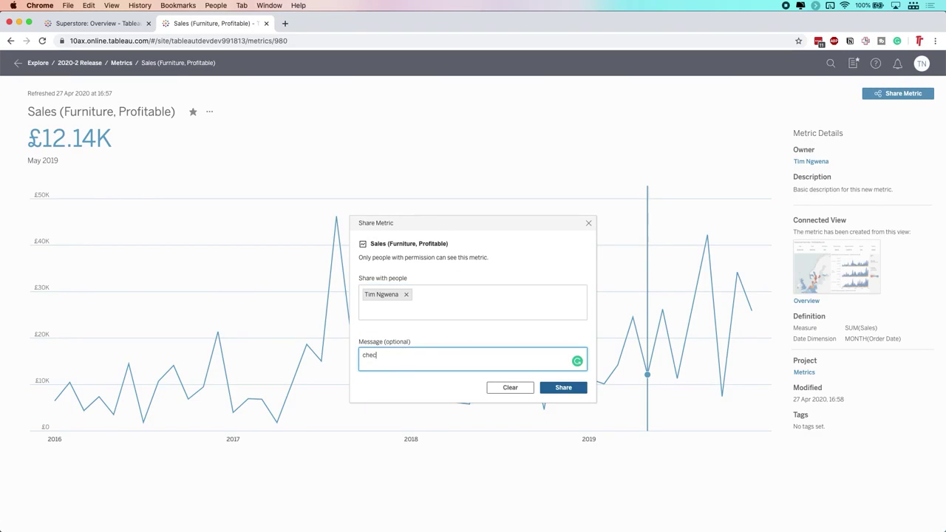
{"action": "type", "text": "k out this metric"}
{"action": "left_click", "coordinate": [567, 387]}
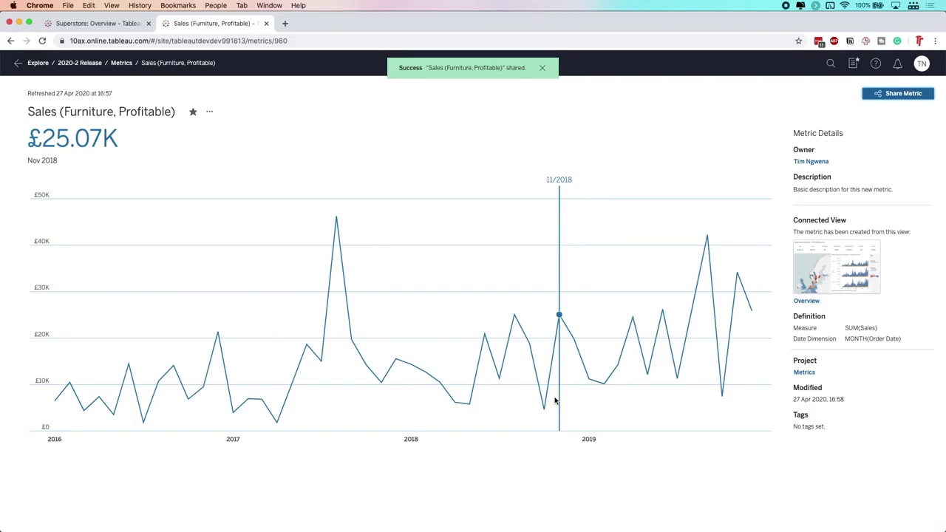
{"action": "left_click", "coordinate": [111, 25]}
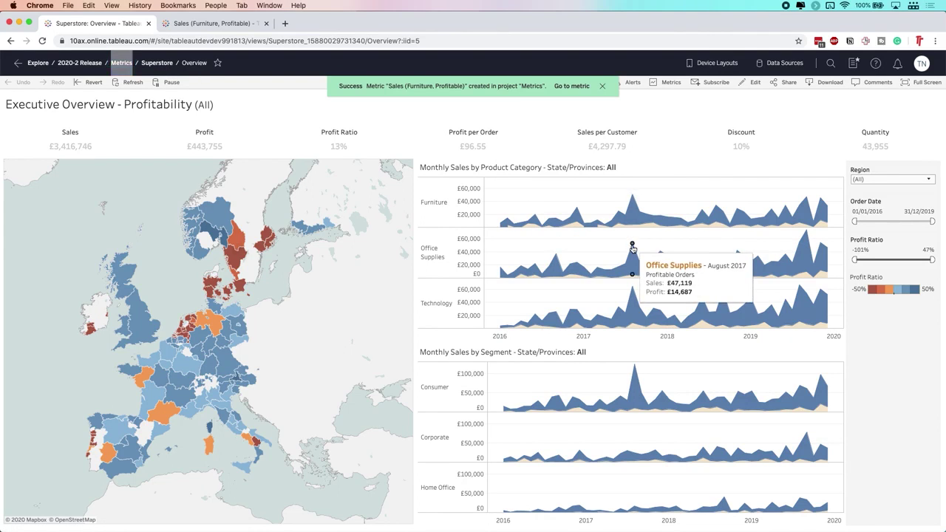
Step: Create the Sales (Office Supplies, Profitable) and Sales (Technology, Profitable) metrics from their category marks
{"action": "left_click", "coordinate": [671, 82]}
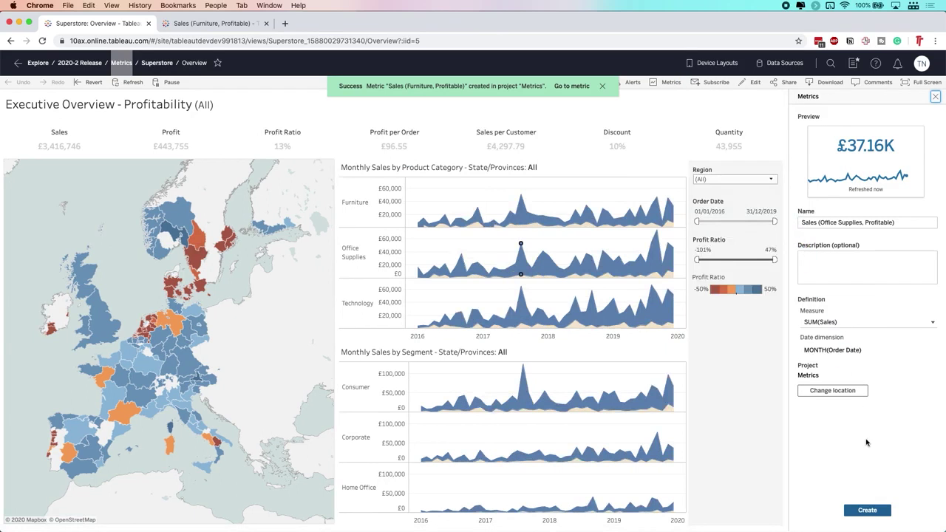
{"action": "left_click", "coordinate": [867, 510]}
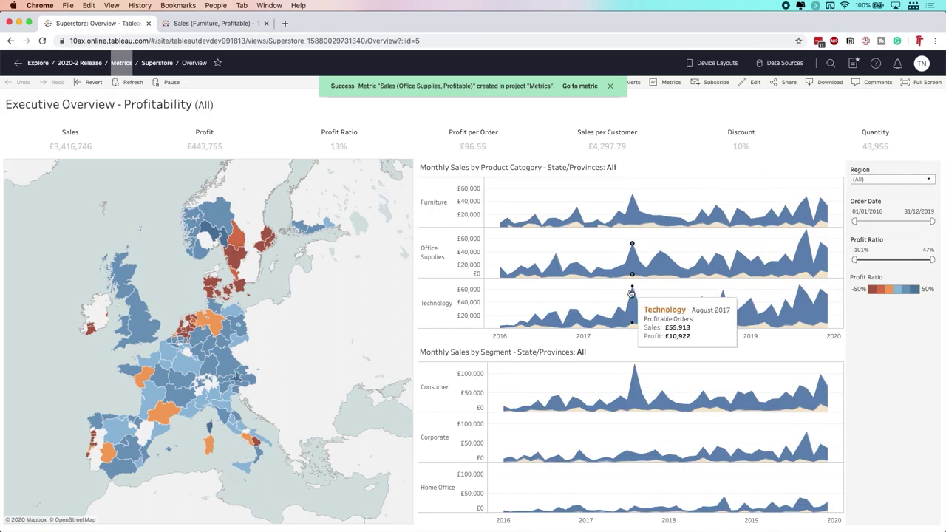
{"action": "left_click", "coordinate": [670, 82]}
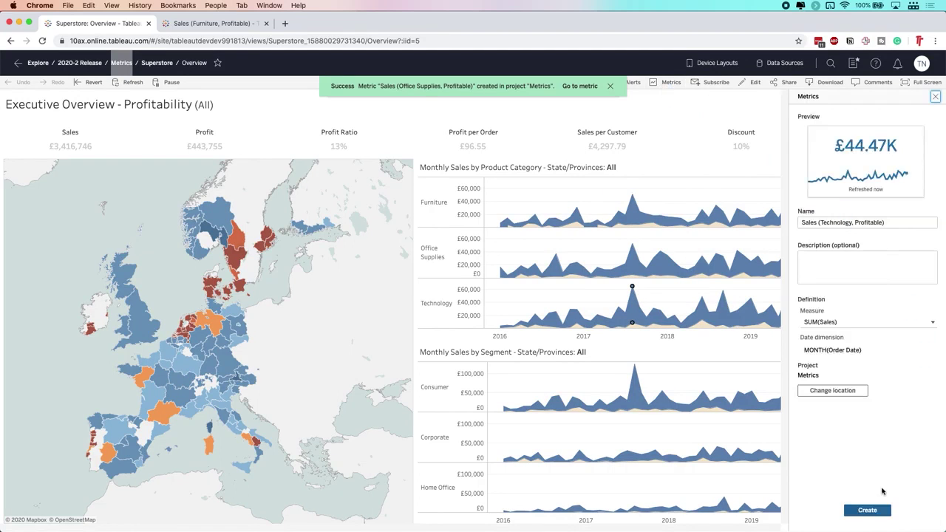
{"action": "left_click", "coordinate": [884, 511]}
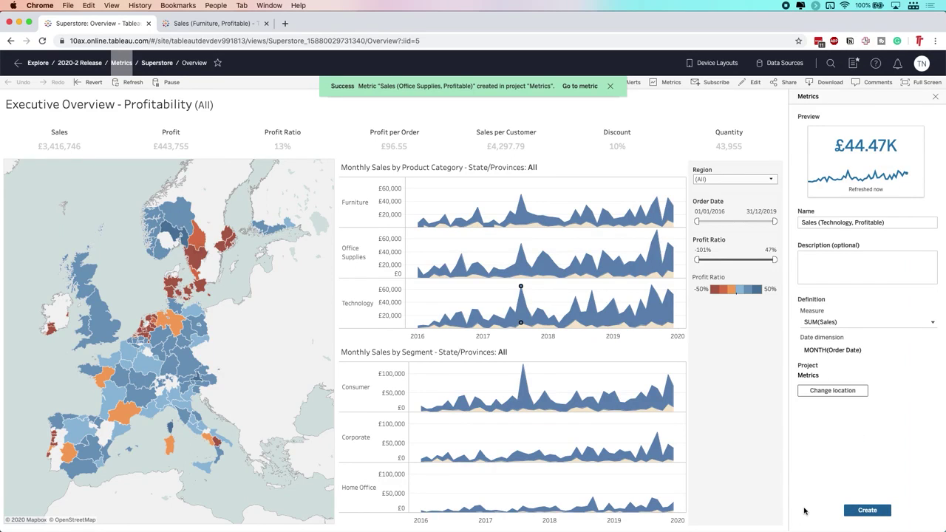
{"action": "left_click", "coordinate": [863, 510]}
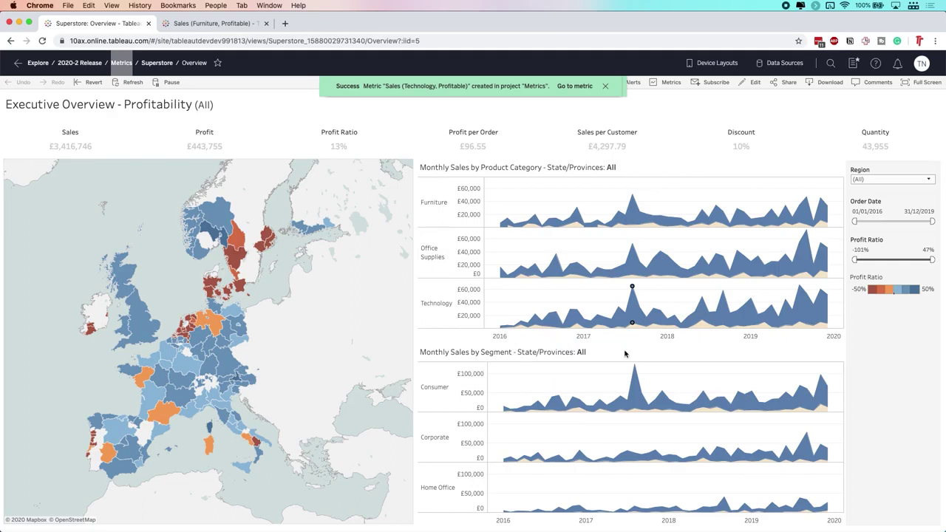
Step: Select England on the map and create a metric measuring AGG(Profit Ratio), previewing 20.18%
{"action": "left_click", "coordinate": [139, 329]}
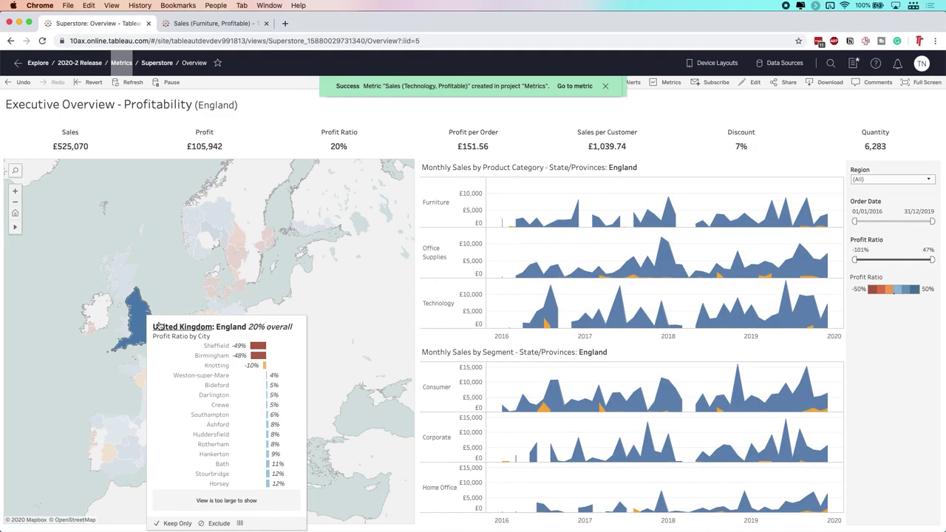
{"action": "left_click", "coordinate": [669, 82]}
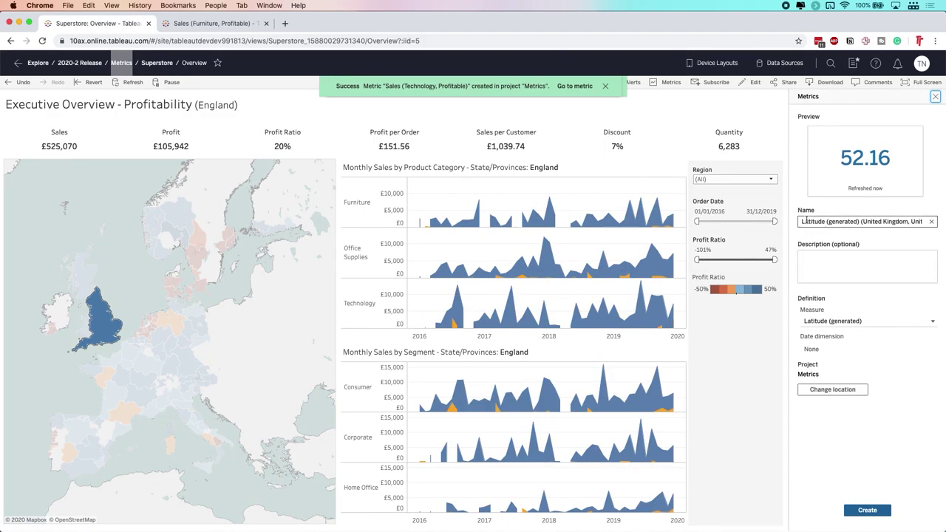
{"action": "left_click", "coordinate": [866, 324]}
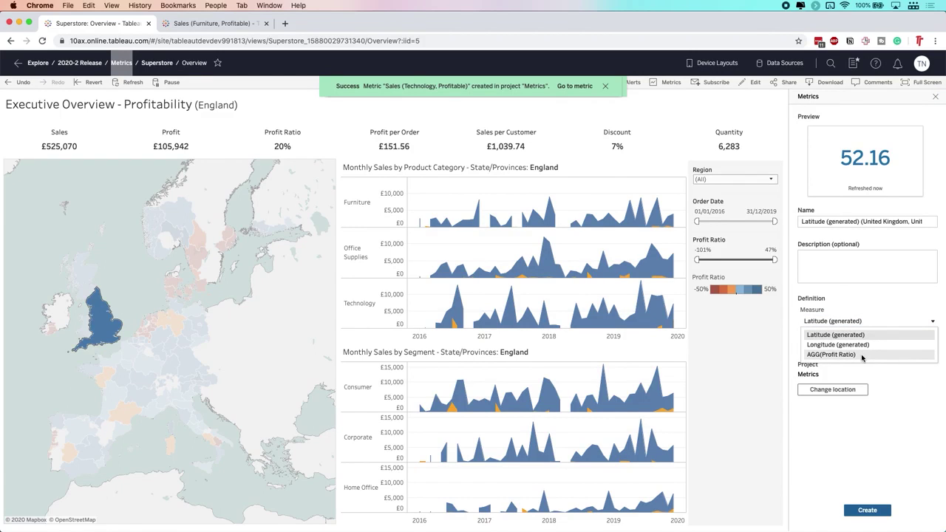
{"action": "left_click", "coordinate": [861, 356]}
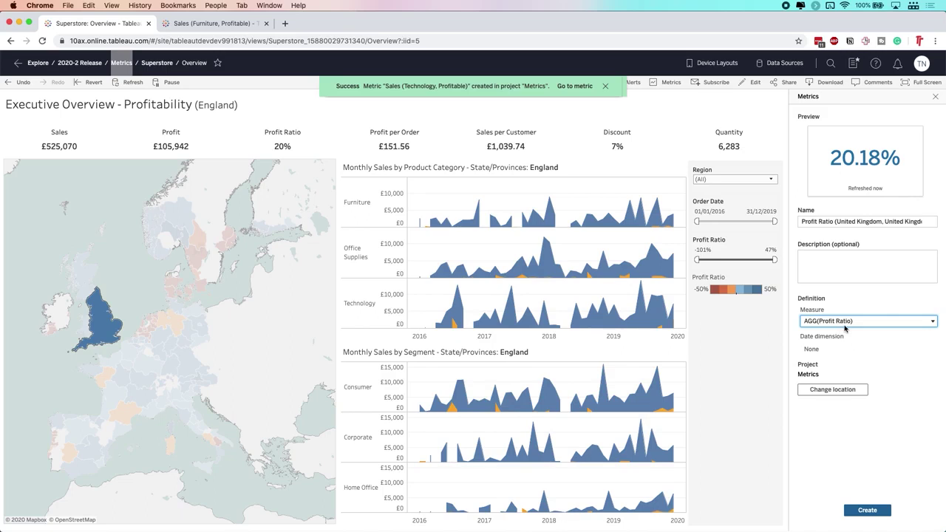
{"action": "left_click", "coordinate": [845, 221]}
{"action": "left_click", "coordinate": [876, 510]}
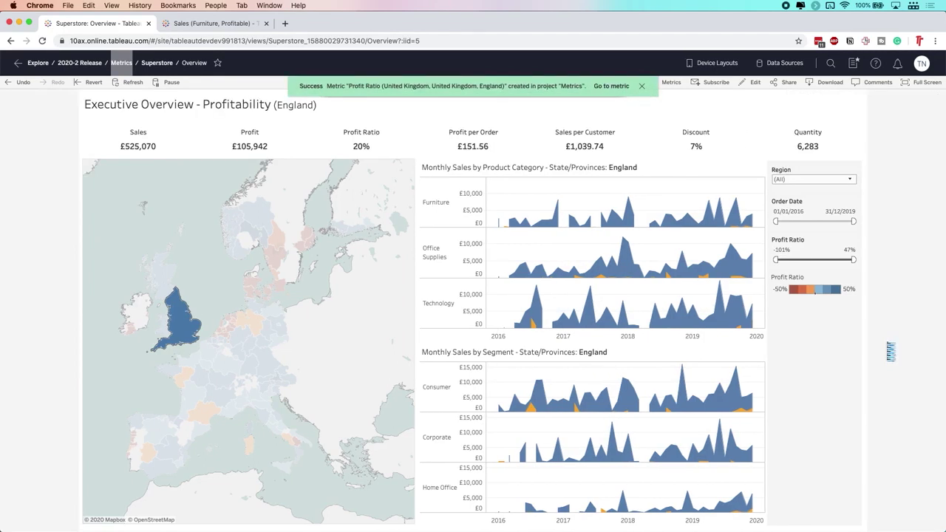
Step: Return to the metric tab and open the Metrics project showing four metric cards and Superstore
{"action": "left_click", "coordinate": [229, 25]}
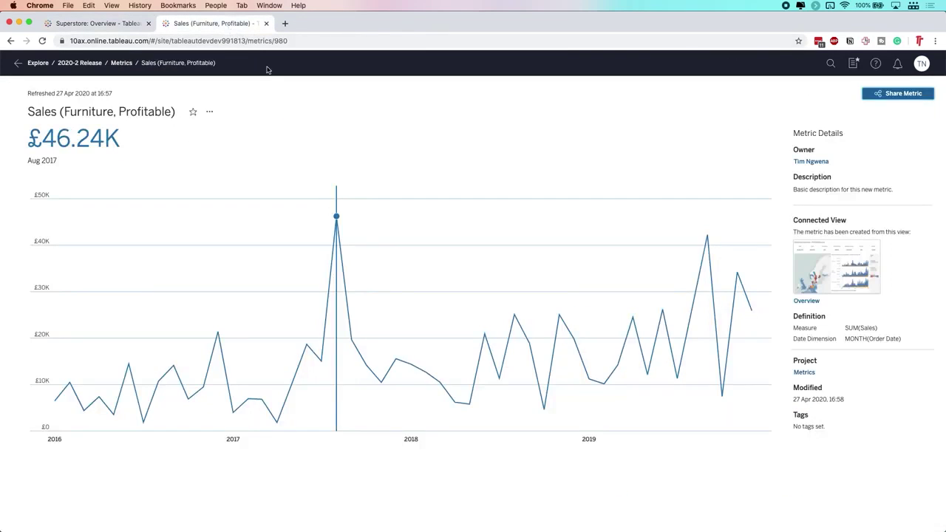
{"action": "left_click", "coordinate": [122, 63]}
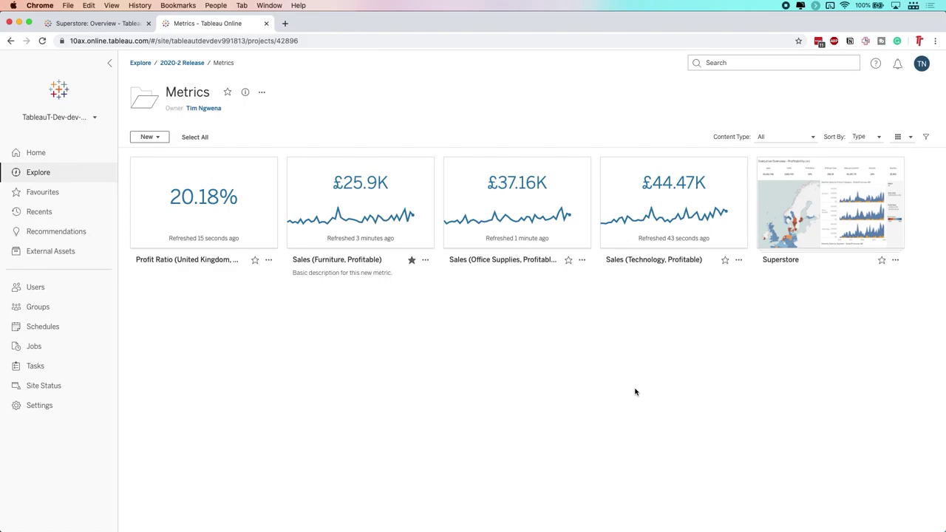
{"action": "left_click", "coordinate": [899, 137]}
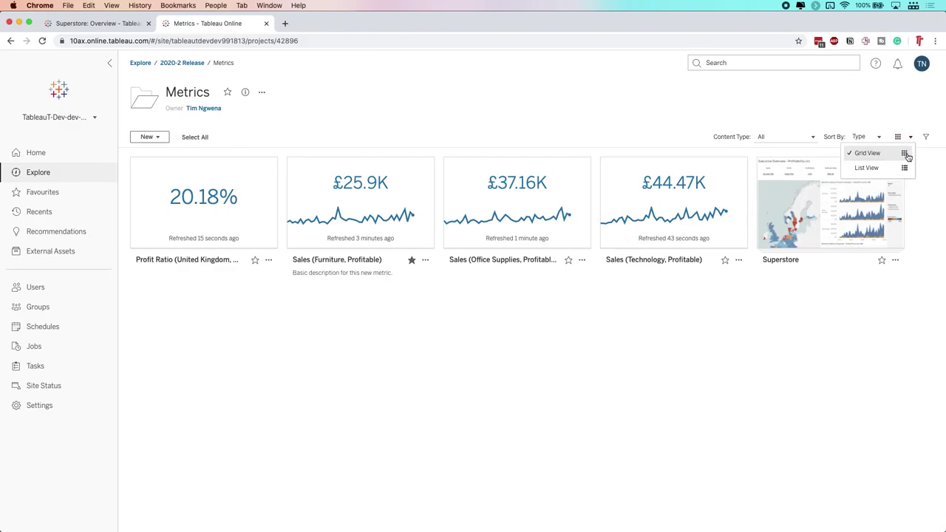
Step: Switch the Metrics project contents to List View with values, owners and modified dates
{"action": "left_click", "coordinate": [897, 166]}
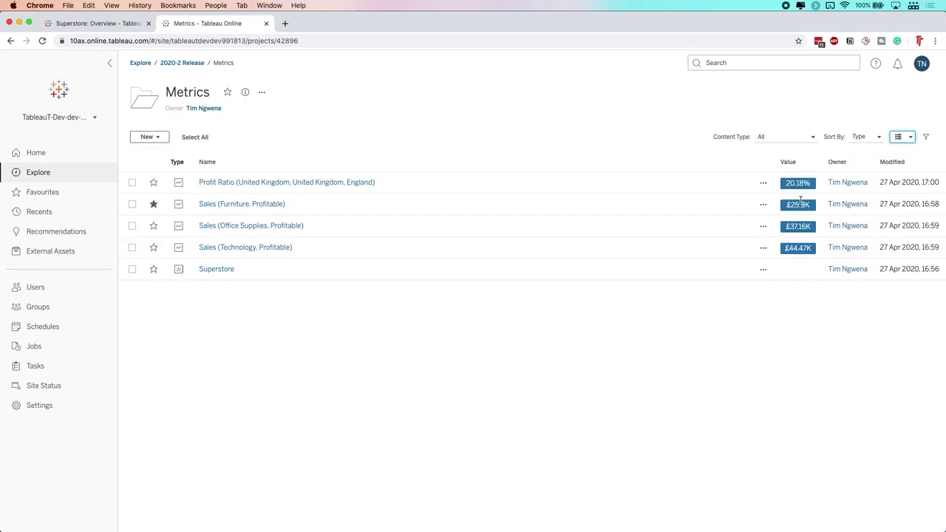